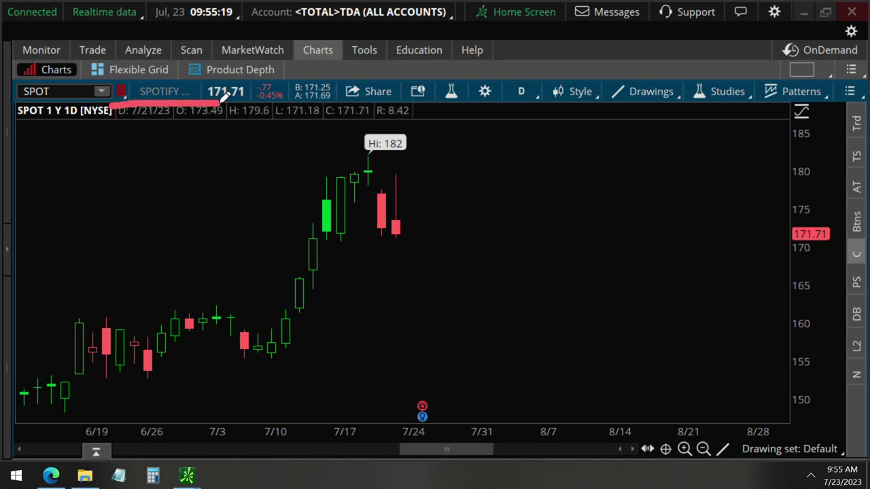
Step: Annotate the SPOT daily chart: circle the symbol, box the earnings markers, and sketch an arrow from the last candle
mouse_move(12, 106)
mouse_down()
mouse_move(76, 66)
mouse_move(15, 76)
mouse_move(11, 105)
mouse_up()
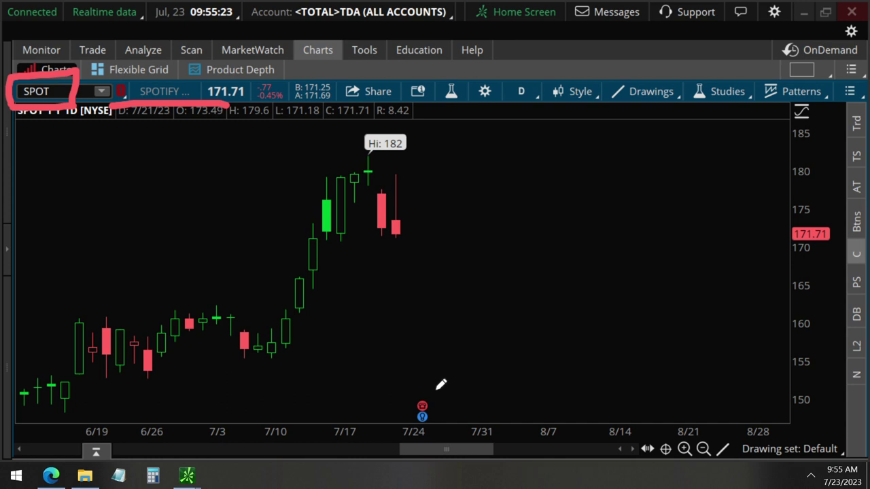
mouse_move(422, 402)
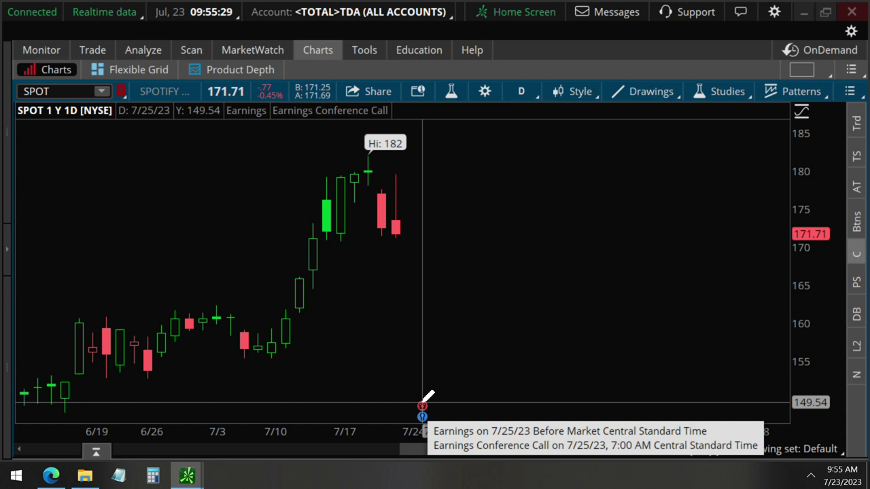
mouse_move(411, 398)
mouse_down()
mouse_move(449, 382)
mouse_move(432, 422)
mouse_move(411, 392)
mouse_up()
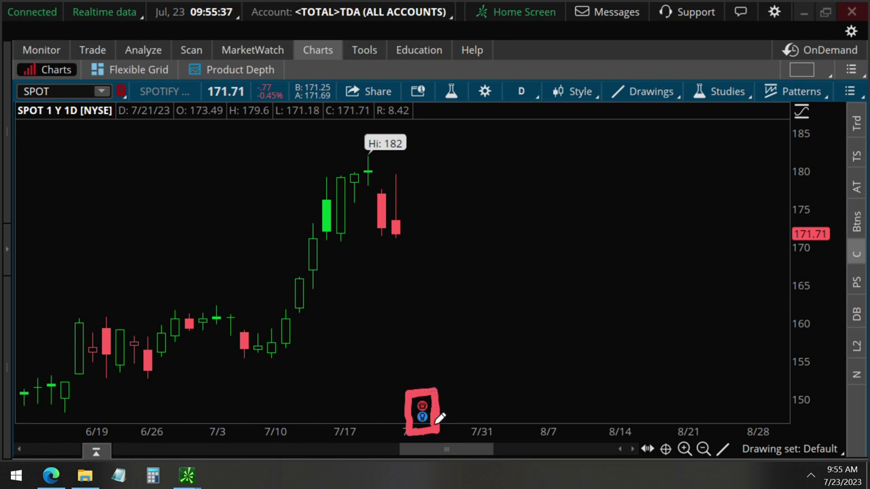
key(ctrl+z)
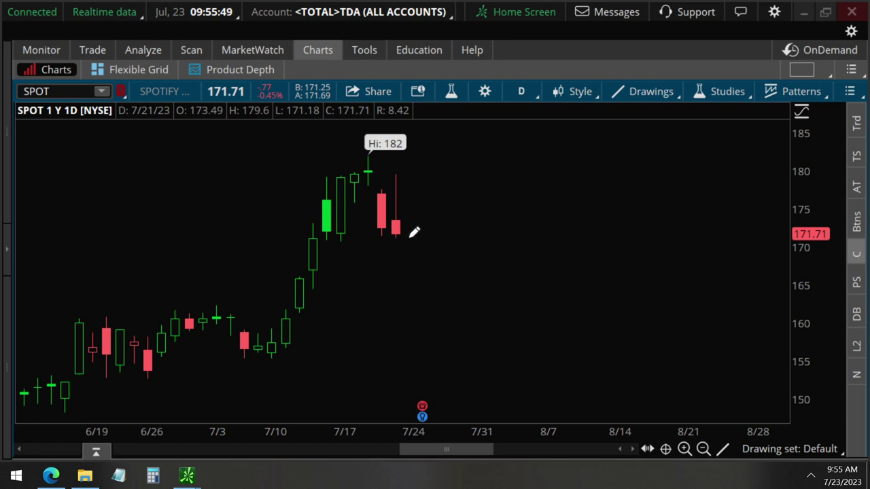
mouse_move(409, 237)
mouse_down()
mouse_move(454, 333)
mouse_move(424, 323)
mouse_move(458, 342)
mouse_move(479, 286)
mouse_up()
Step: Open the SPOT option chain and mark the trading day, 28 JUL 23 expiration, 160 strike and put volume
click(143, 50)
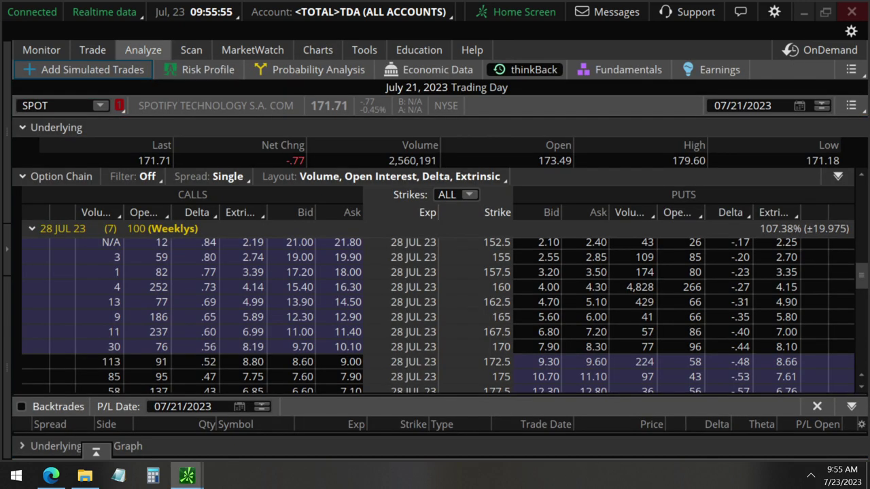
mouse_move(367, 101)
mouse_down()
mouse_move(517, 94)
mouse_move(467, 72)
mouse_move(394, 68)
mouse_move(360, 85)
mouse_move(379, 106)
mouse_up()
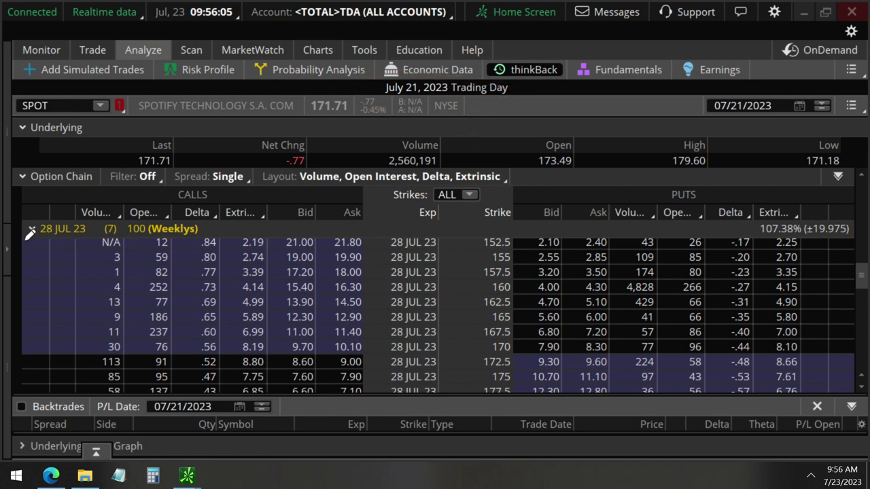
mouse_move(26, 242)
mouse_down()
mouse_move(212, 242)
mouse_move(215, 218)
mouse_up()
mouse_move(484, 299)
mouse_down()
mouse_move(661, 298)
mouse_move(669, 276)
mouse_move(472, 277)
mouse_move(473, 304)
mouse_up()
mouse_move(606, 225)
mouse_down()
mouse_move(653, 225)
mouse_move(664, 204)
mouse_move(609, 198)
mouse_move(610, 217)
mouse_up()
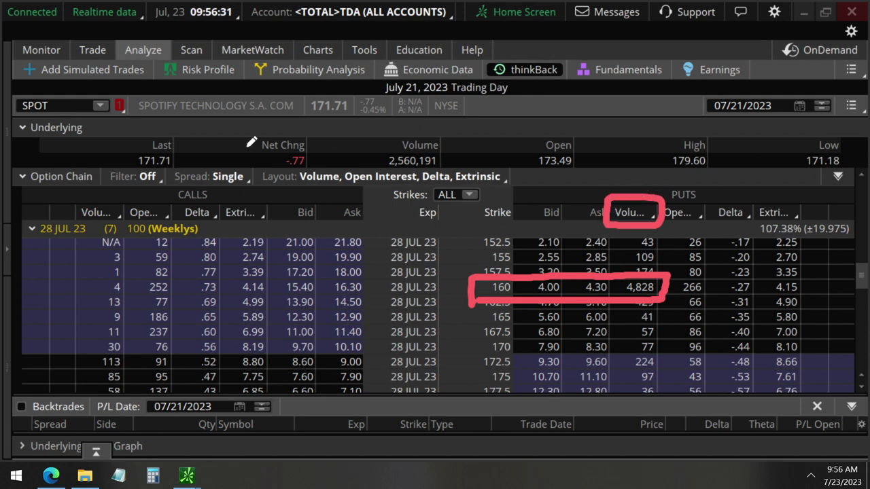
Step: Stage a buy of the 28 JUL 23 160 put and analyze it as a risk profile
click(92, 49)
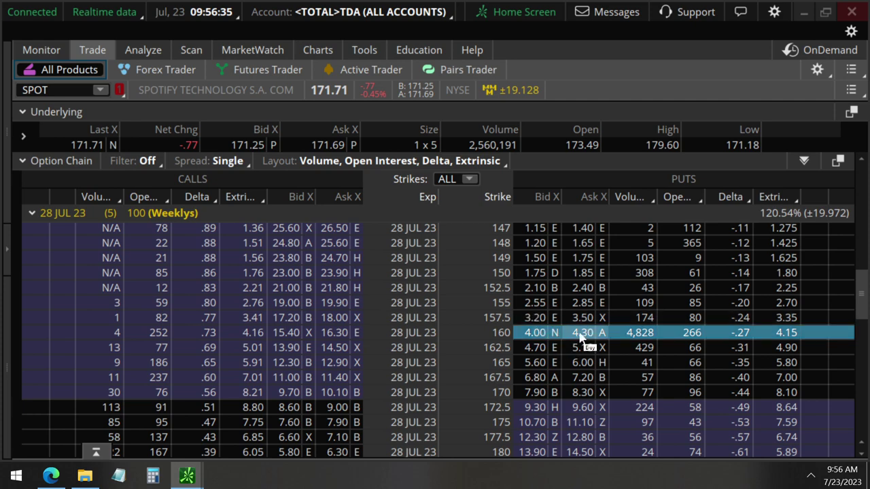
click(584, 333)
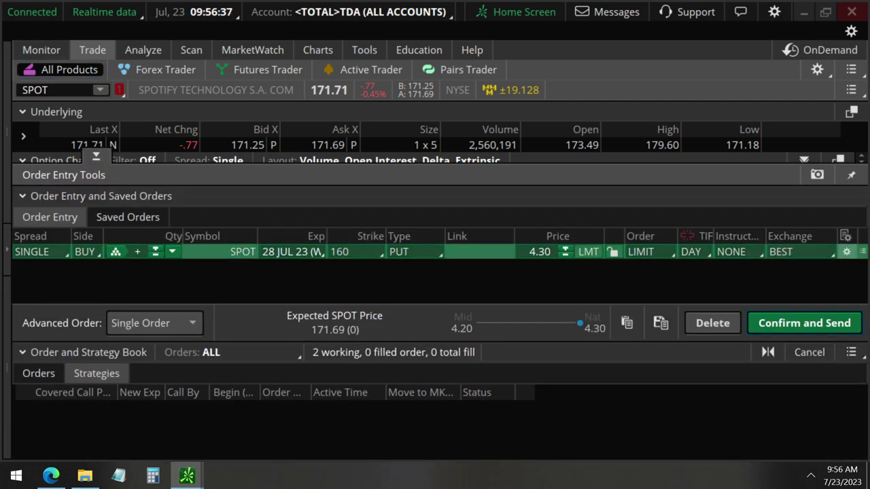
click(846, 251)
click(686, 190)
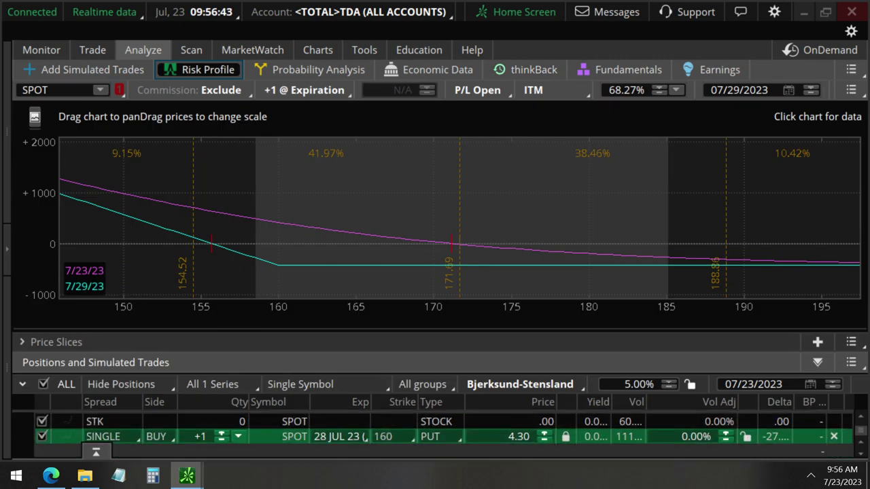
Step: Trace the put's P/L curve on both sides of 171.69 relative to the zero level
key(ctrl+2)
mouse_move(460, 247)
mouse_down()
mouse_move(469, 246)
mouse_move(470, 316)
mouse_move(428, 282)
mouse_move(450, 248)
mouse_move(467, 246)
mouse_up()
mouse_move(466, 312)
mouse_down()
mouse_move(259, 319)
mouse_move(286, 302)
mouse_move(274, 334)
mouse_up()
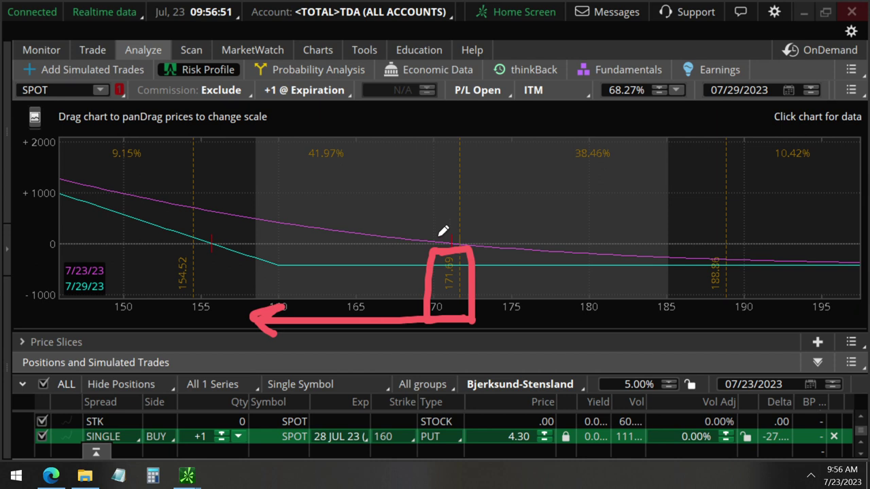
mouse_move(462, 238)
mouse_down()
mouse_move(157, 191)
mouse_move(155, 221)
mouse_move(184, 173)
mouse_up()
mouse_move(48, 238)
mouse_down()
mouse_move(38, 241)
mouse_move(68, 257)
mouse_move(53, 231)
mouse_up()
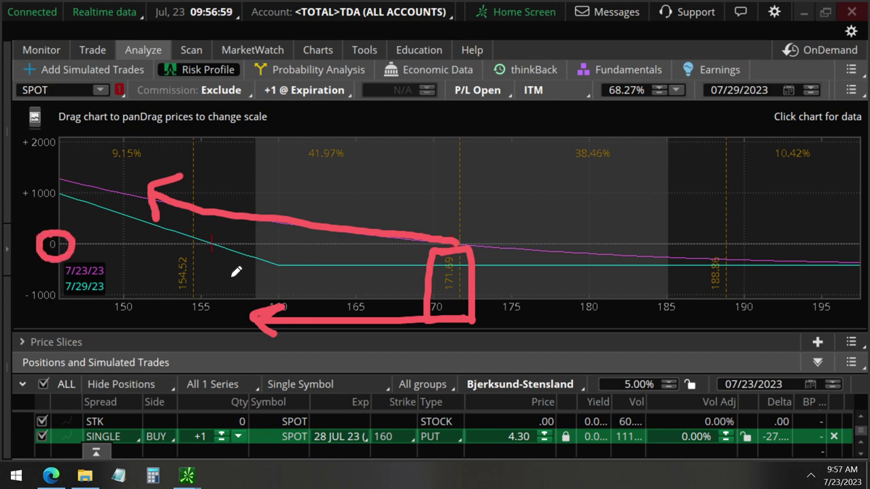
mouse_move(469, 318)
mouse_down()
mouse_move(615, 321)
mouse_move(595, 346)
mouse_up()
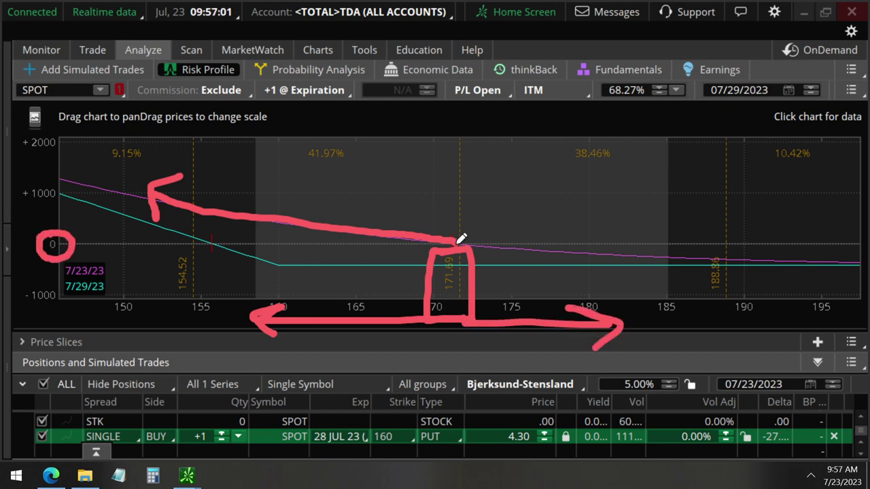
mouse_move(460, 239)
mouse_down()
mouse_move(636, 264)
mouse_move(608, 292)
mouse_up()
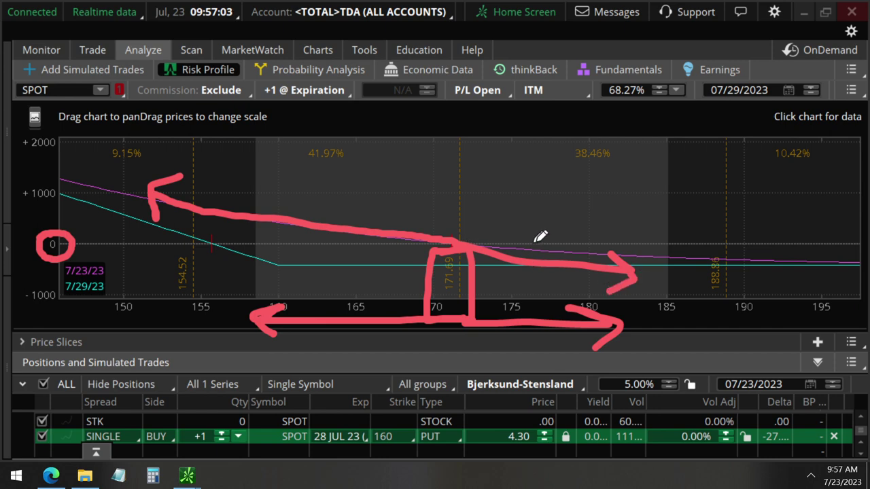
drag(542, 240, 78, 240)
key(Escape)
Step: Expand Price Slices to highlight the -27.43 delta at 171.69, then collapse the table
click(55, 341)
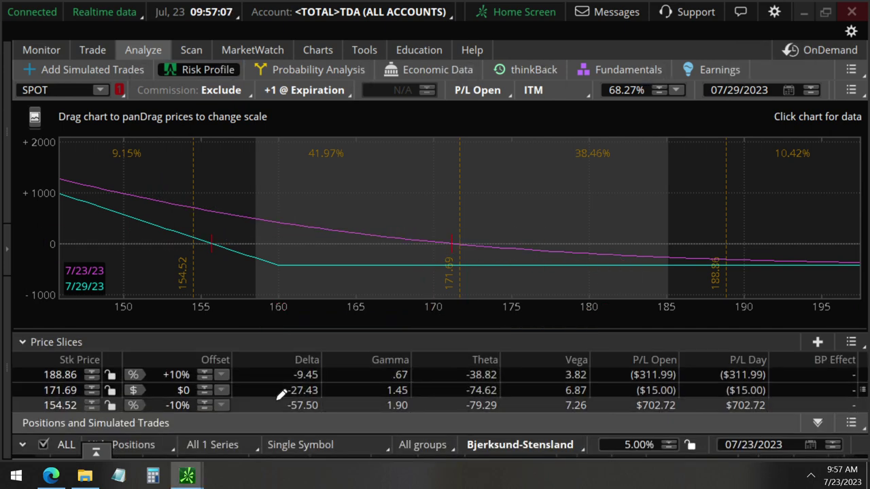
mouse_move(280, 396)
mouse_down()
mouse_move(330, 392)
mouse_move(271, 382)
mouse_move(267, 396)
mouse_move(288, 392)
mouse_up()
key(Escape)
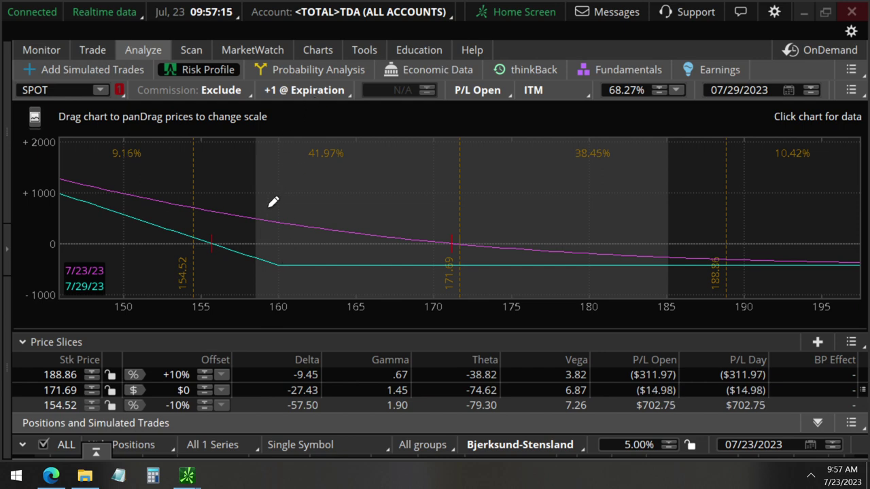
click(23, 342)
click(318, 49)
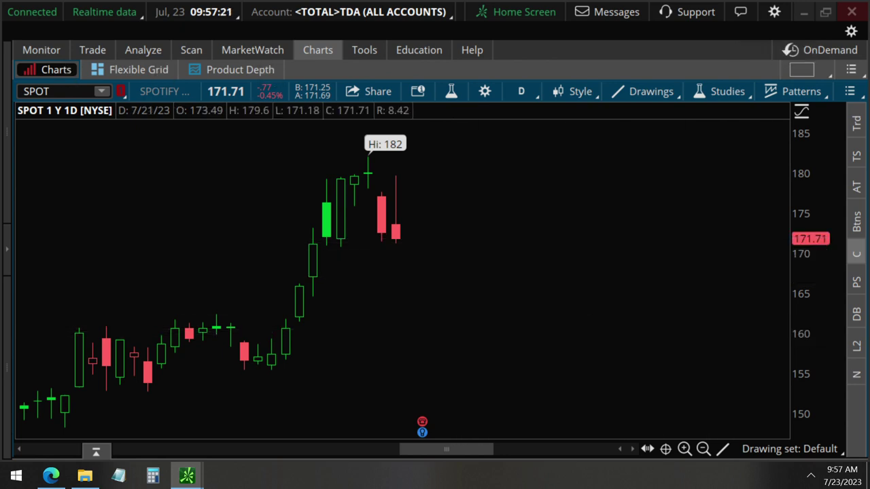
mouse_move(788, 320)
mouse_down()
mouse_move(823, 313)
mouse_move(819, 345)
mouse_move(784, 324)
mouse_move(663, 334)
mouse_move(299, 334)
mouse_move(293, 311)
mouse_move(53, 310)
mouse_move(44, 349)
mouse_move(53, 384)
mouse_move(268, 385)
mouse_move(296, 347)
mouse_move(300, 325)
mouse_up()
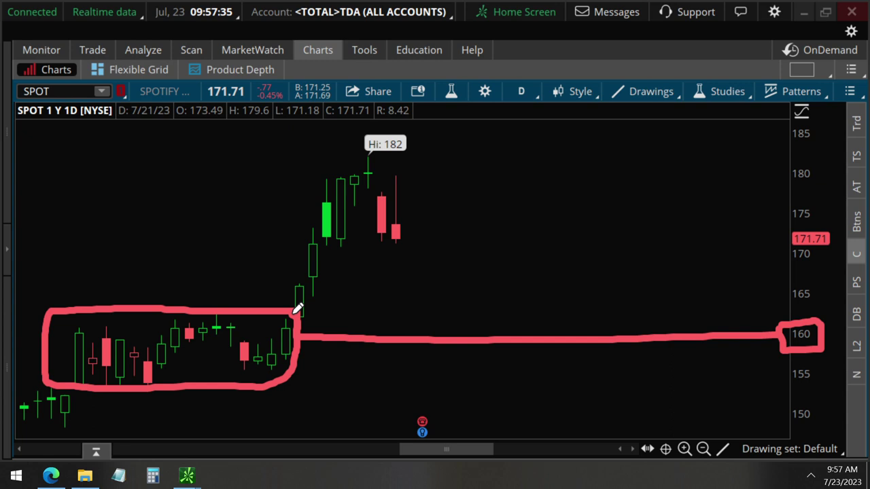
drag(296, 309, 151, 303)
key(Escape)
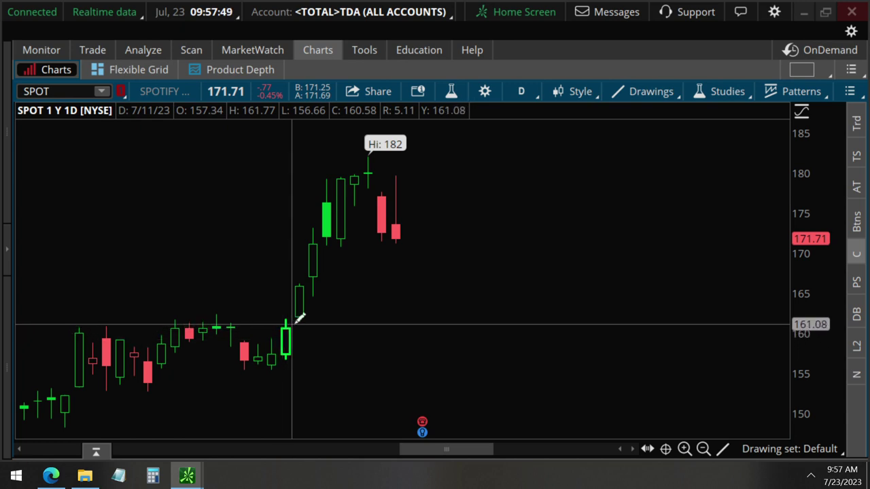
drag(303, 321, 347, 229)
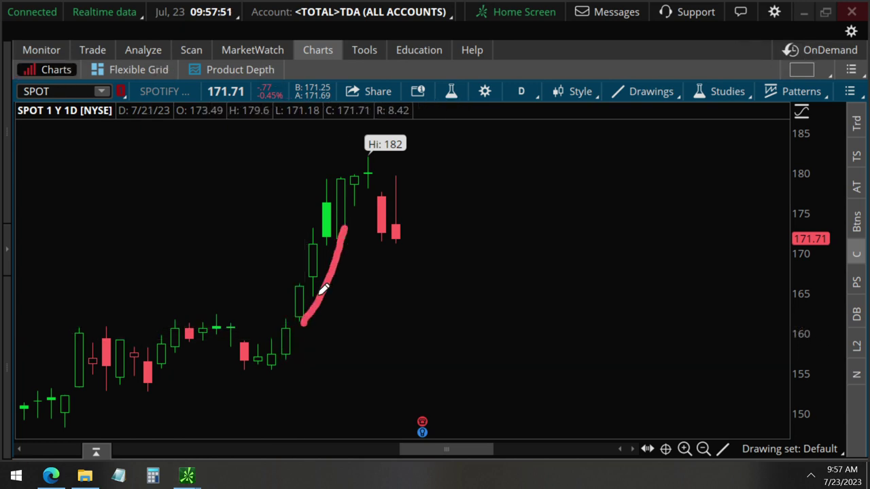
mouse_move(409, 249)
mouse_down()
mouse_move(442, 334)
mouse_move(419, 330)
mouse_move(457, 333)
mouse_up()
mouse_move(433, 395)
mouse_down()
mouse_move(416, 443)
mouse_move(428, 391)
mouse_up()
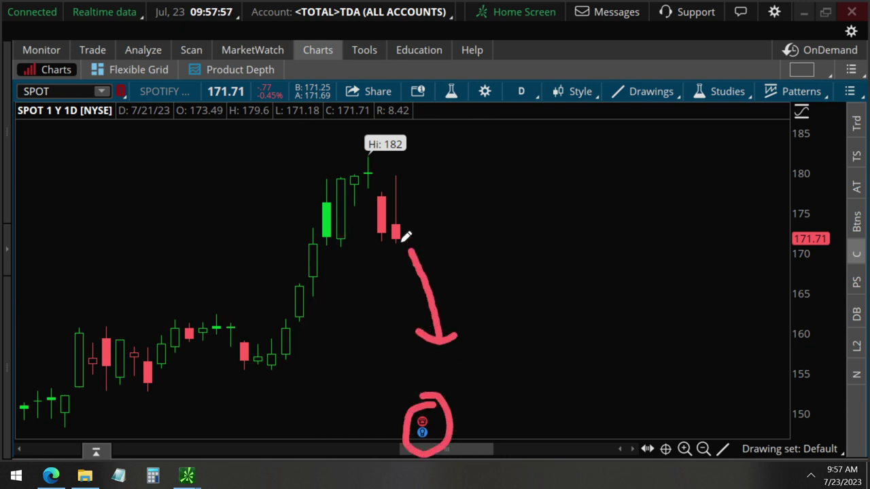
Step: Measure a possible drop from the last candle down to 152.69, then remove the measurement
drag(401, 239, 449, 336)
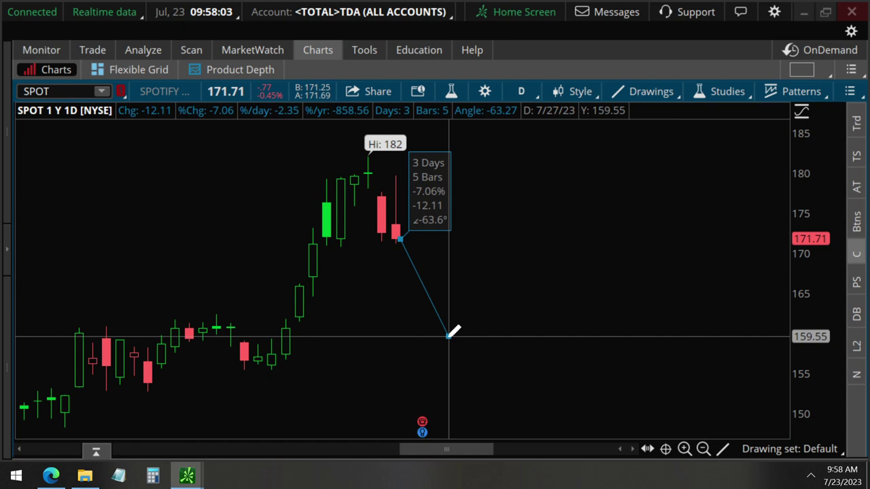
drag(448, 335, 453, 392)
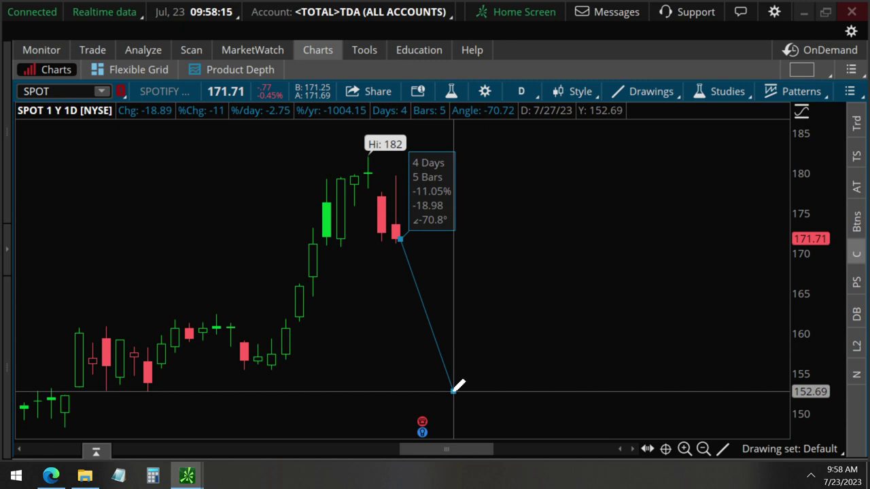
drag(453, 391, 453, 391)
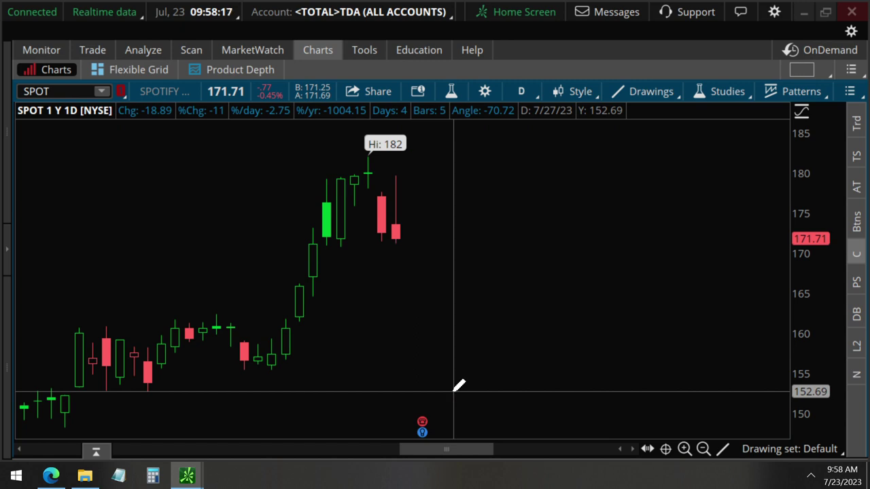
drag(458, 385, 435, 248)
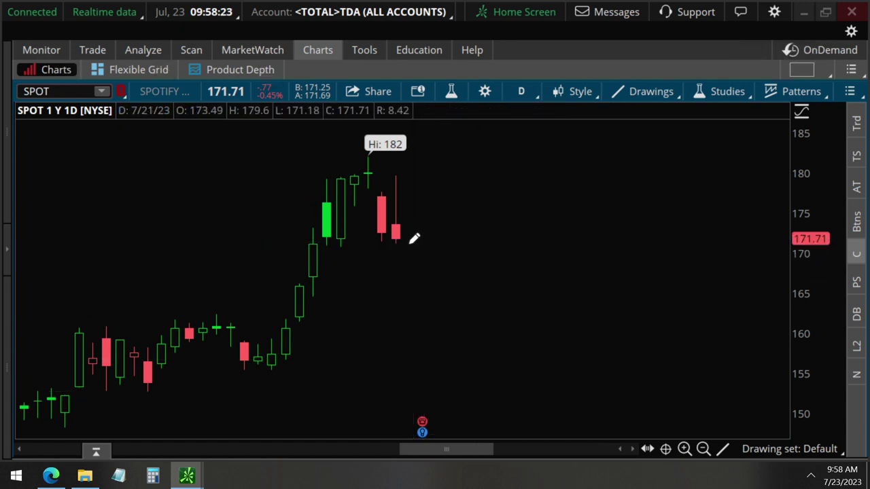
Step: Sketch upward arrows from the last candle and stage a SPOT share buy at a 171.6 limit
drag(408, 250, 544, 142)
mouse_move(479, 161)
mouse_down()
mouse_move(543, 142)
mouse_move(551, 196)
mouse_up()
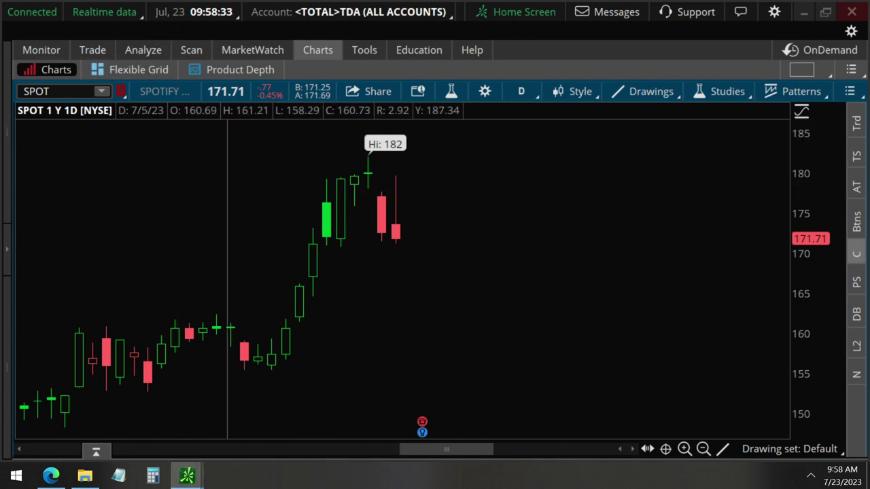
click(319, 101)
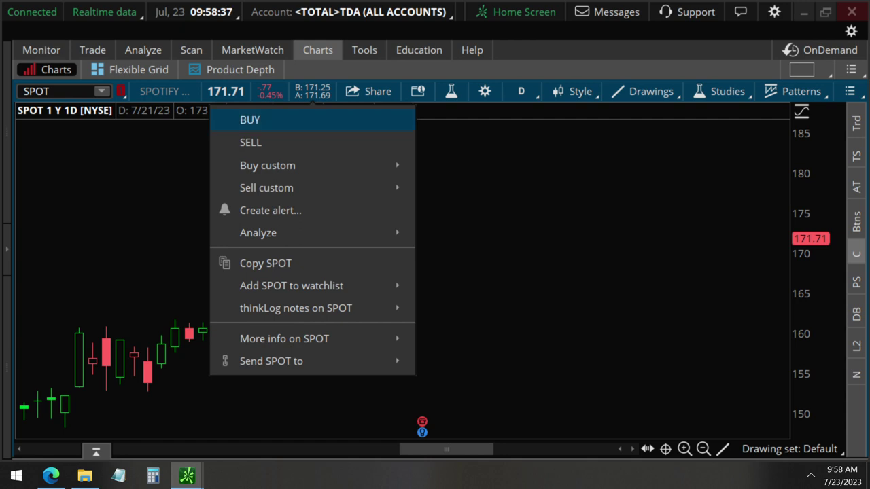
click(250, 119)
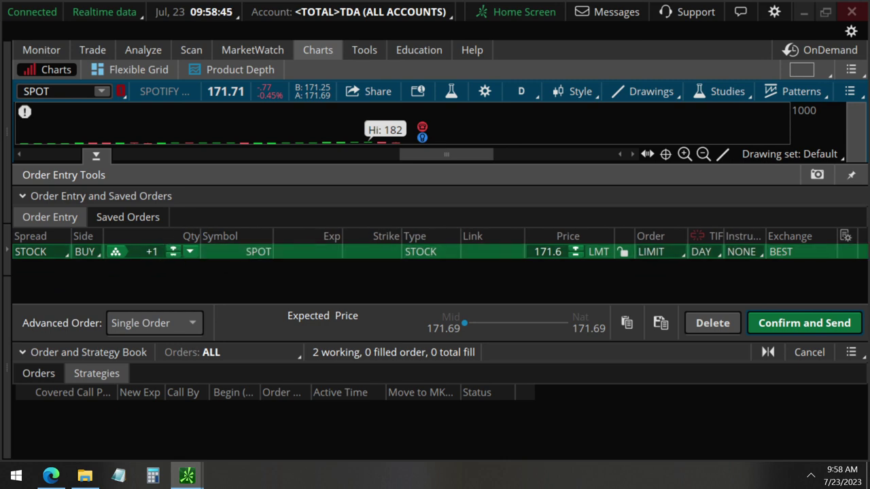
Step: Analyze the SPOT order as a risk profile with the 160 put at +1 and the stock at +100 shares
right_click(781, 250)
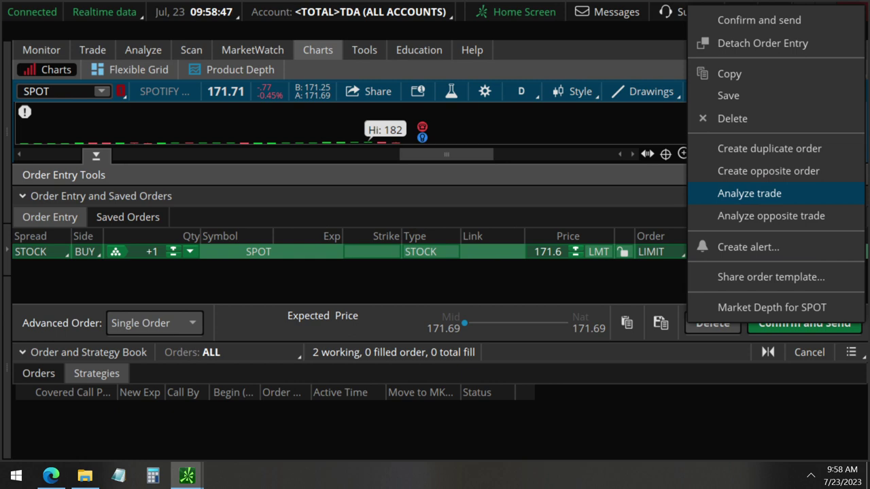
click(749, 193)
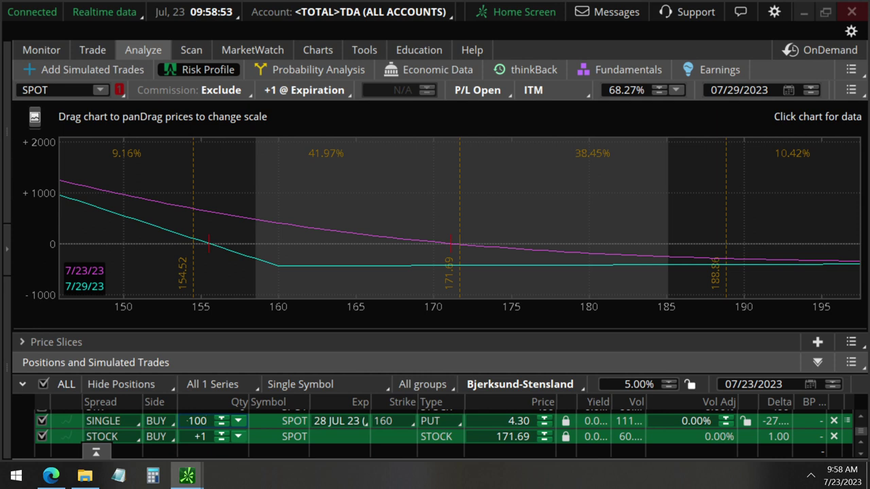
key(Return)
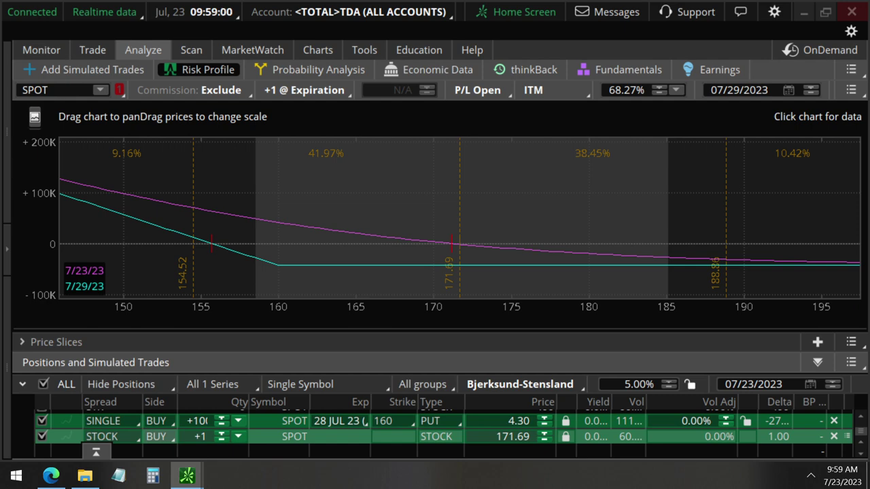
click(221, 420)
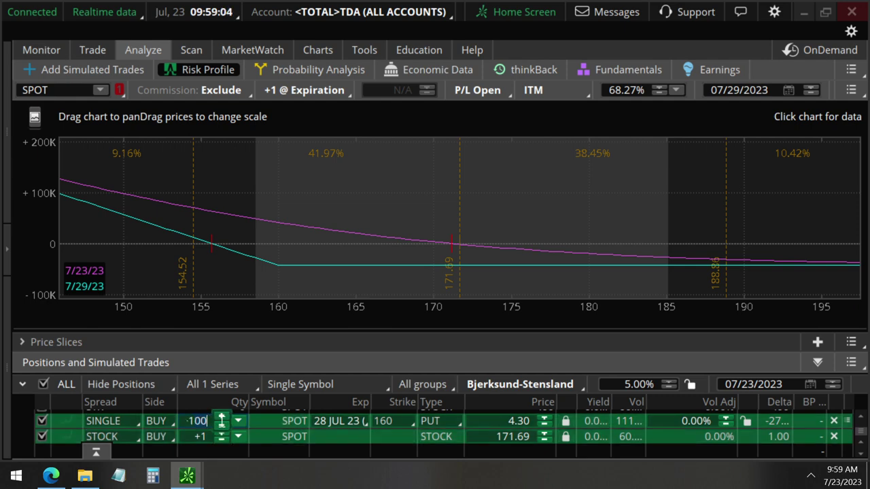
key(BackSpace)
key(BackSpace)
key(Return)
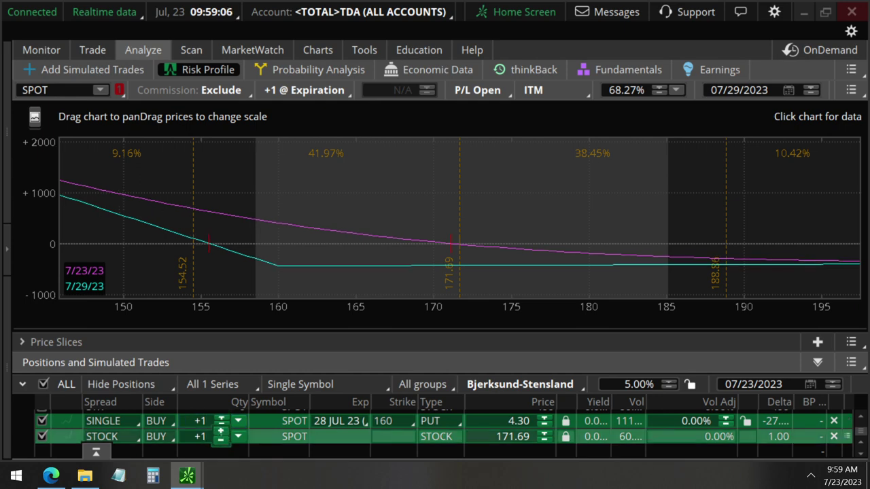
click(221, 436)
text(00)
key(Return)
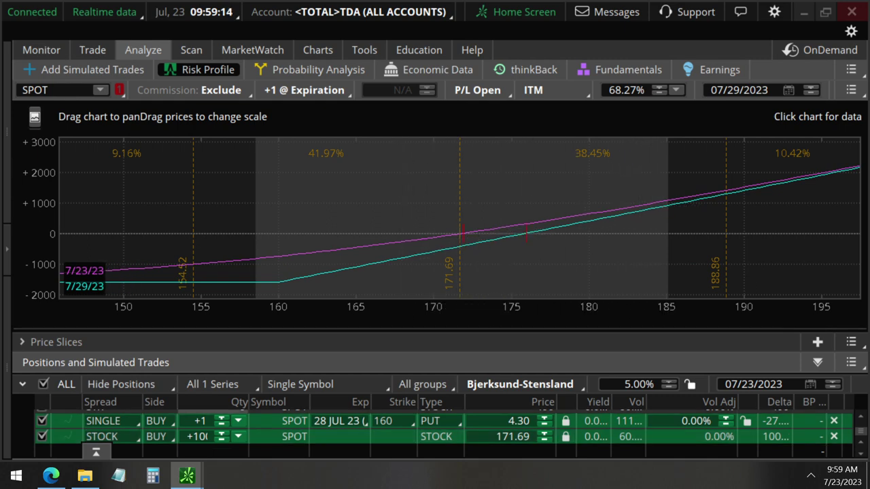
mouse_move(541, 454)
mouse_down()
mouse_move(101, 451)
mouse_move(26, 447)
mouse_move(23, 439)
mouse_up()
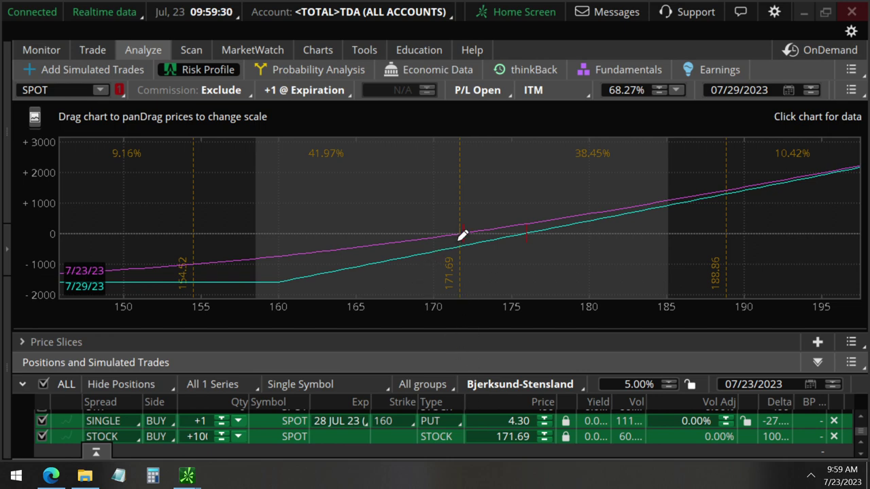
mouse_move(459, 309)
mouse_down()
mouse_move(238, 311)
mouse_move(233, 297)
mouse_move(238, 337)
mouse_up()
key(Escape)
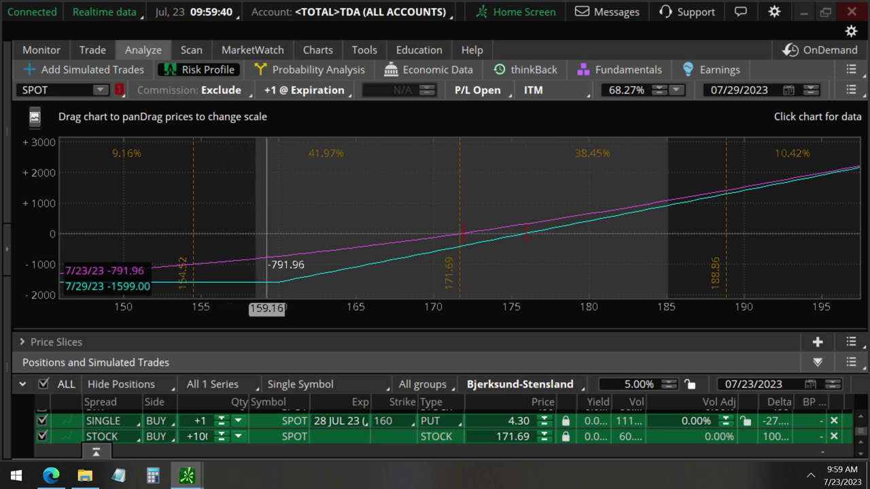
drag(282, 281, 40, 280)
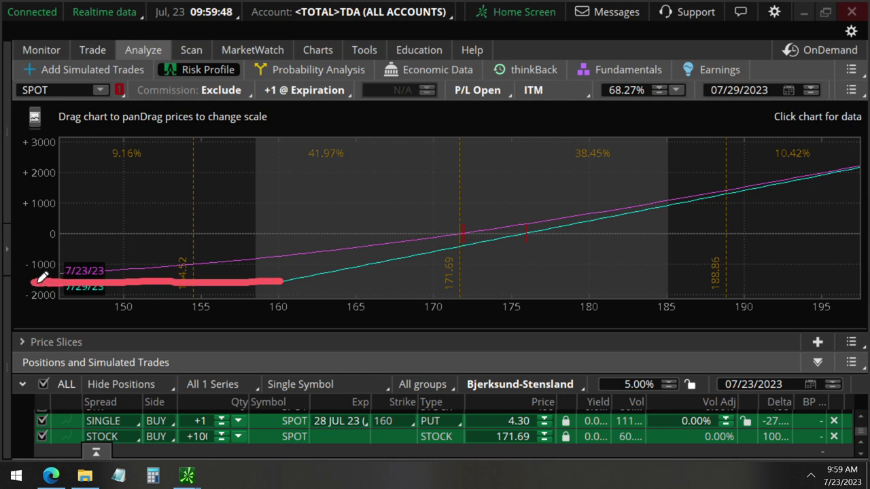
key(Escape)
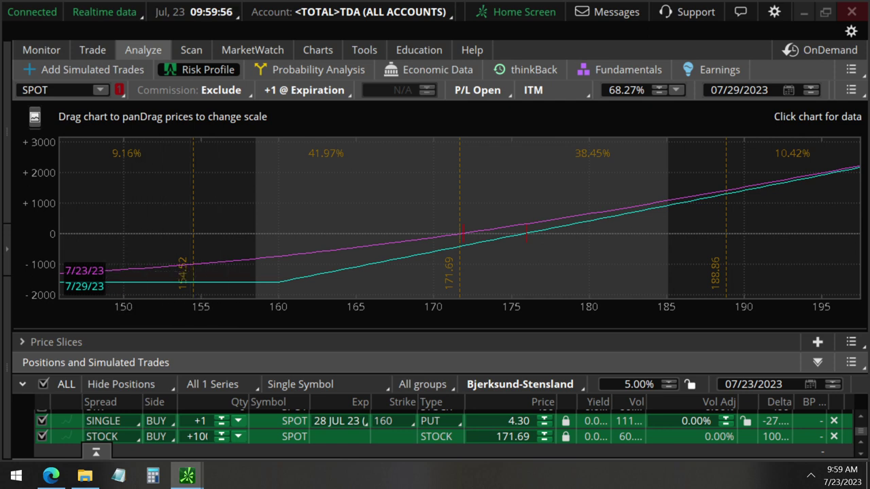
mouse_move(185, 407)
mouse_down()
mouse_move(210, 406)
mouse_move(261, 449)
mouse_move(178, 447)
mouse_move(185, 402)
mouse_move(203, 411)
mouse_up()
click(189, 417)
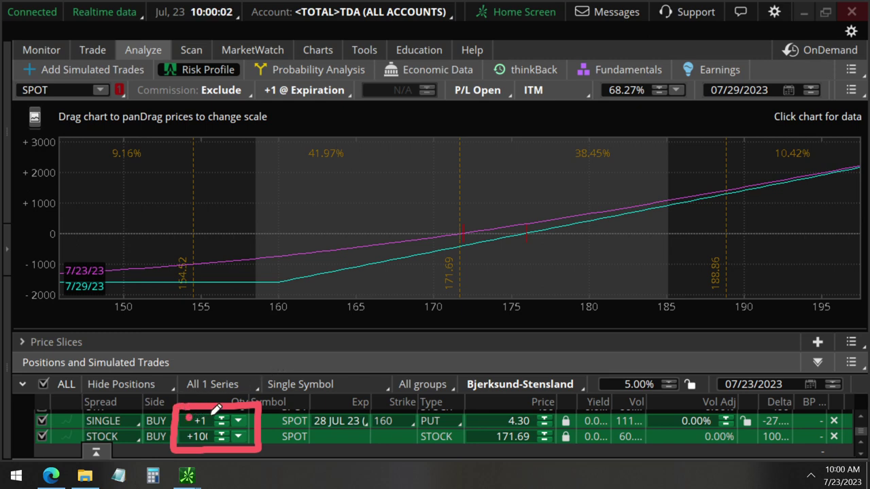
click(187, 421)
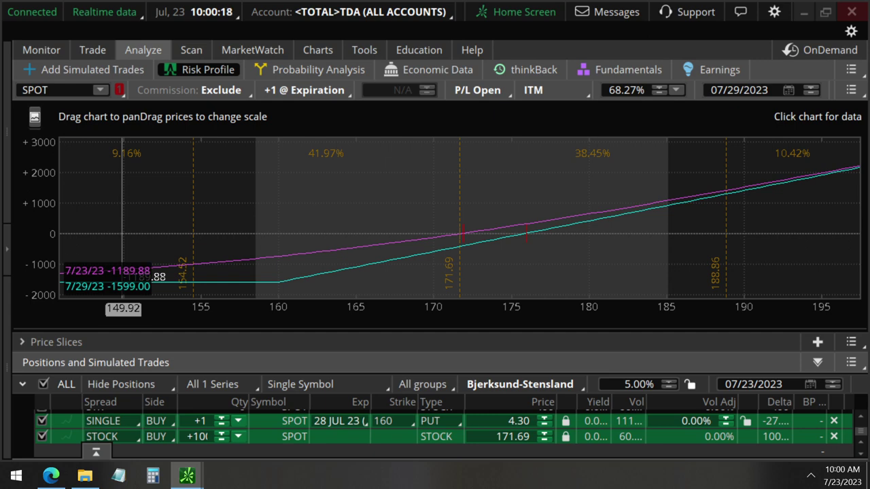
Step: In Calculator, clear the display and compute 430 × 4000, marking the 1,720,000 result
click(153, 475)
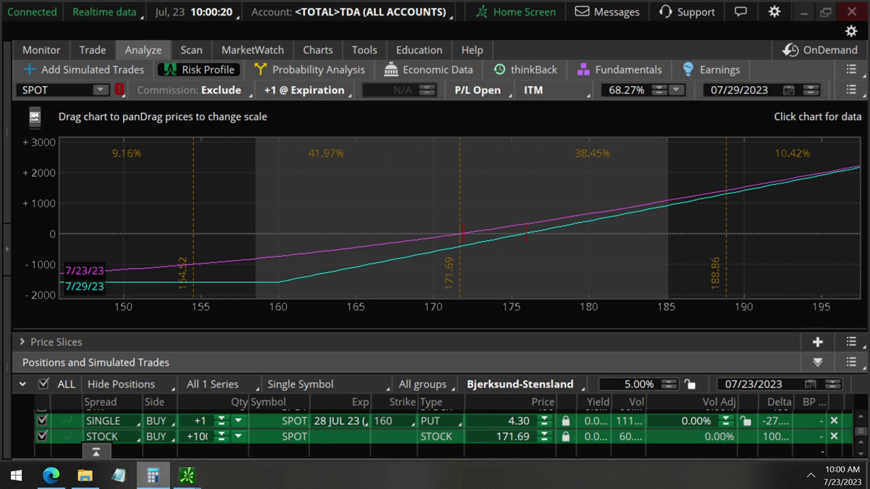
text(15)
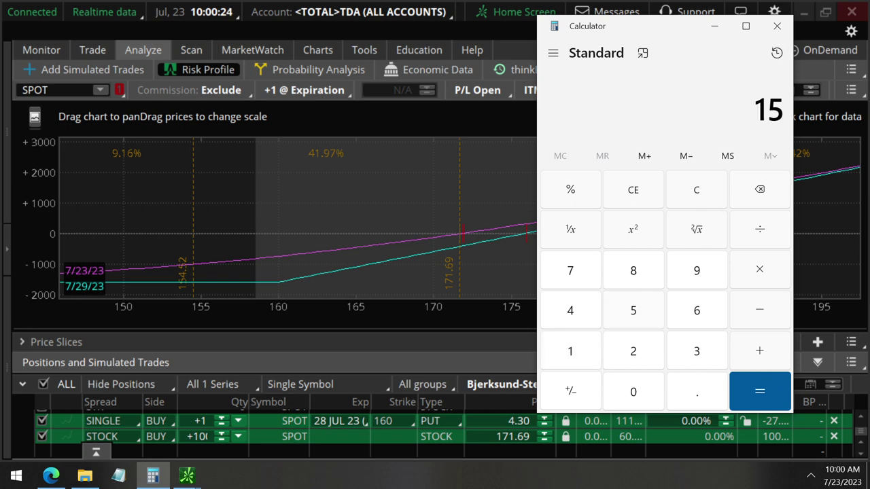
key(Escape)
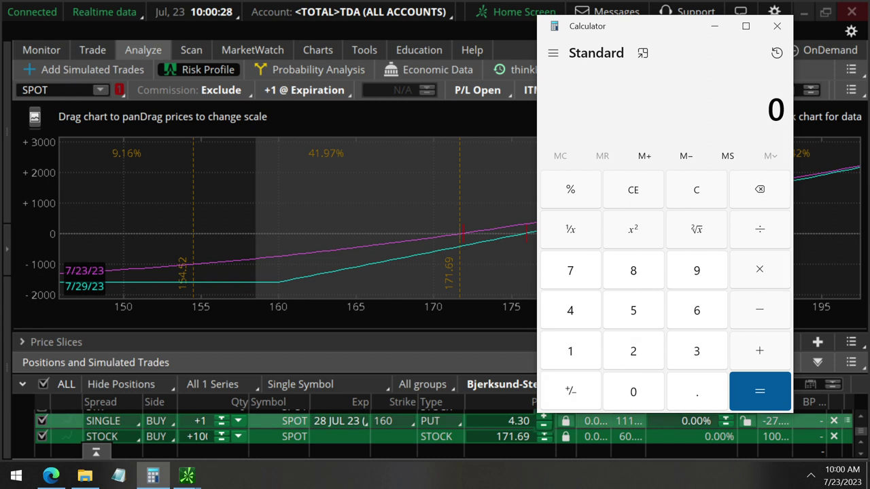
text(43)
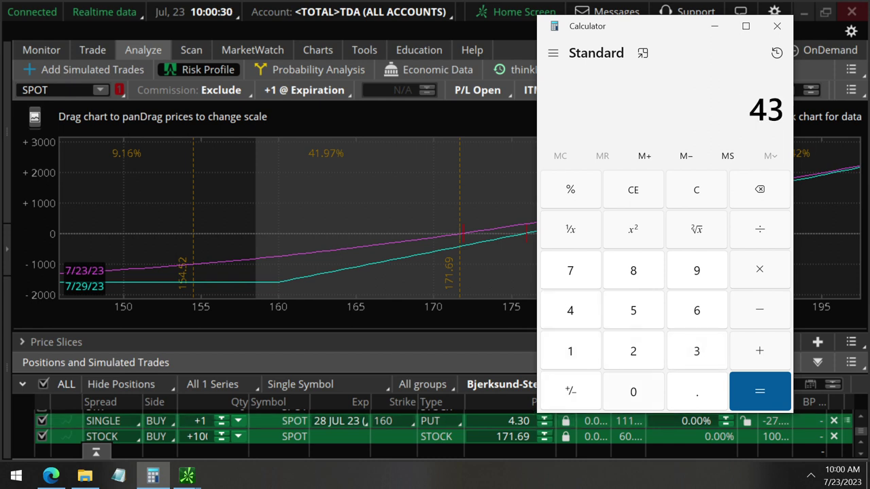
text(0*4)
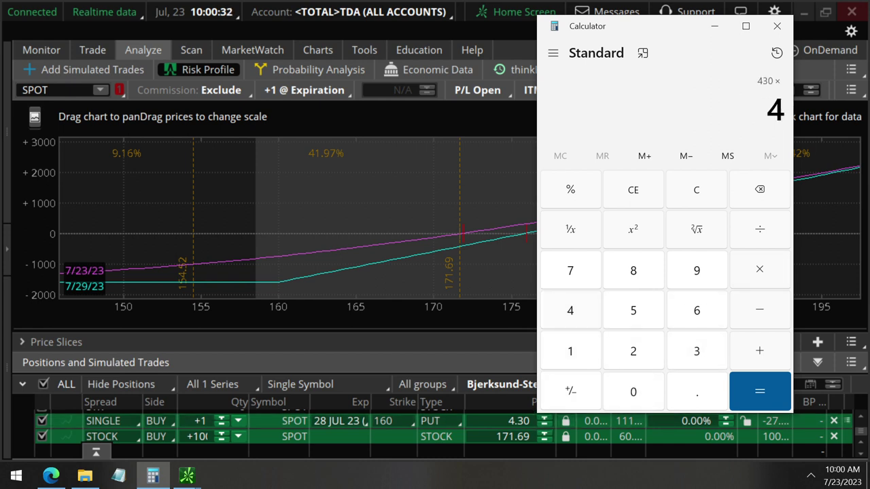
text(000)
key(Return)
mouse_move(637, 138)
mouse_down()
mouse_move(679, 138)
mouse_move(805, 102)
mouse_move(754, 82)
mouse_move(632, 81)
mouse_move(635, 136)
mouse_up()
key(Escape)
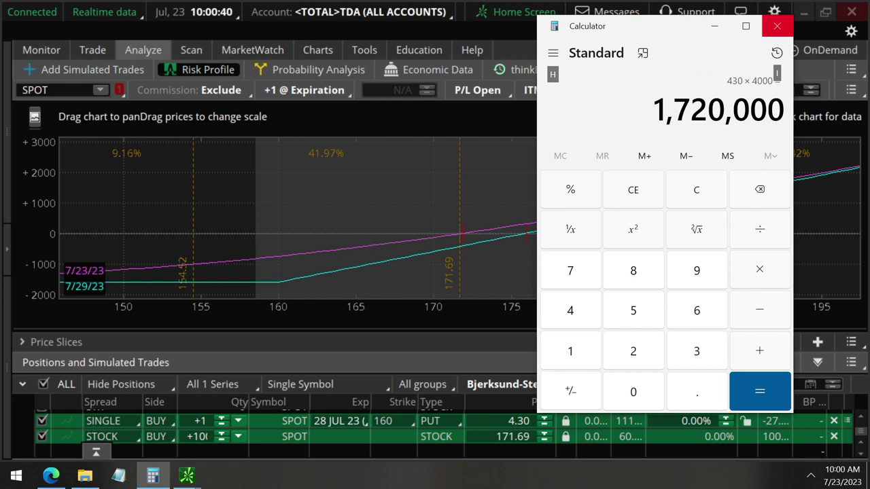
Step: Close Calculator and toggle the 160 put off, on, and off, leaving only the 100-share P/L line
click(776, 26)
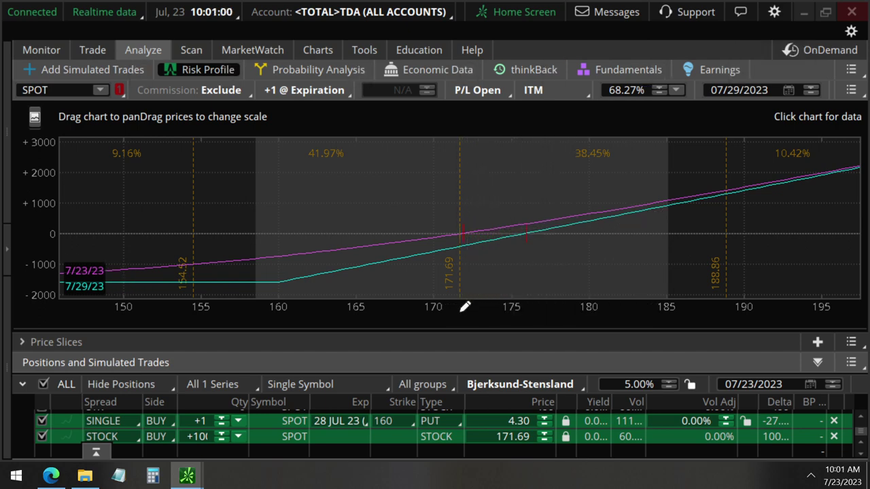
mouse_move(465, 307)
mouse_down()
mouse_move(560, 312)
mouse_move(622, 299)
mouse_move(632, 332)
mouse_up()
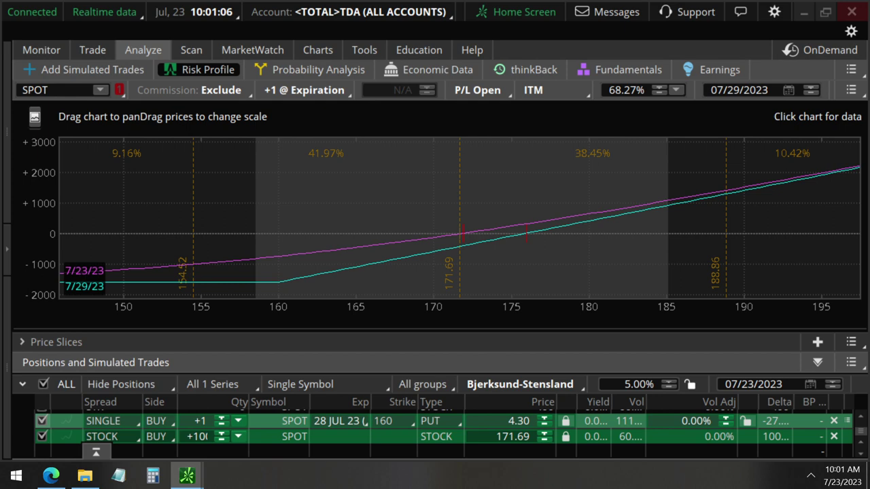
click(42, 420)
click(42, 421)
click(42, 421)
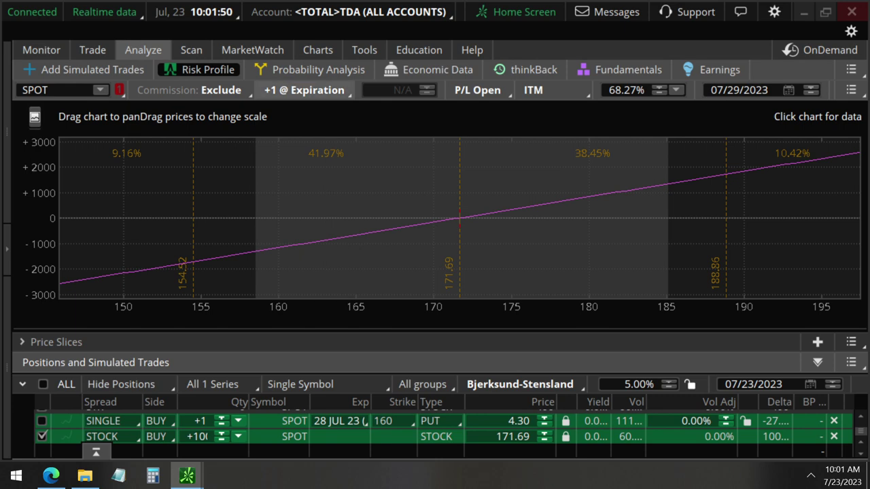
Step: Return to the SPOT chart, delete the pending stock order entry, and underline the chart header
click(317, 49)
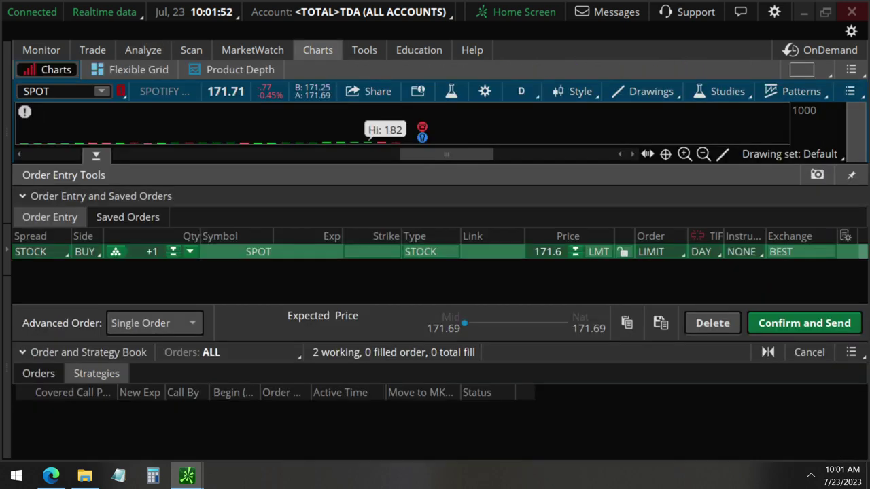
click(712, 323)
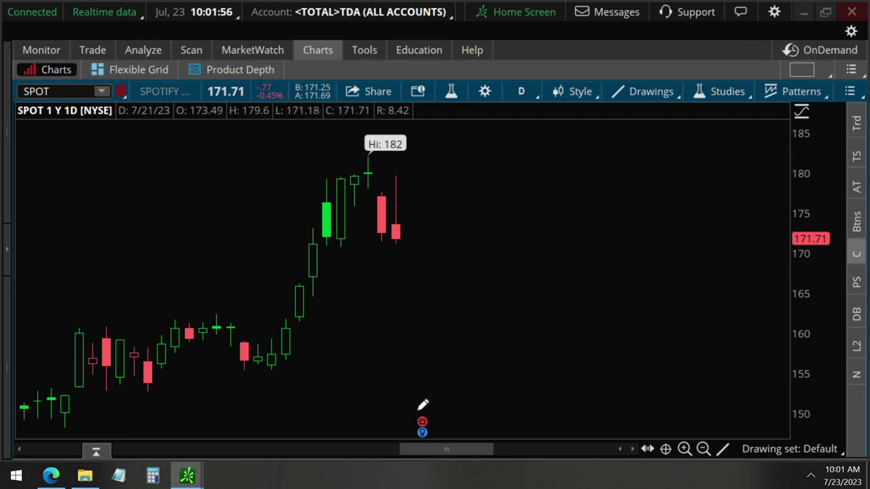
mouse_move(414, 411)
mouse_down()
mouse_move(440, 411)
mouse_move(441, 439)
mouse_move(403, 441)
mouse_up()
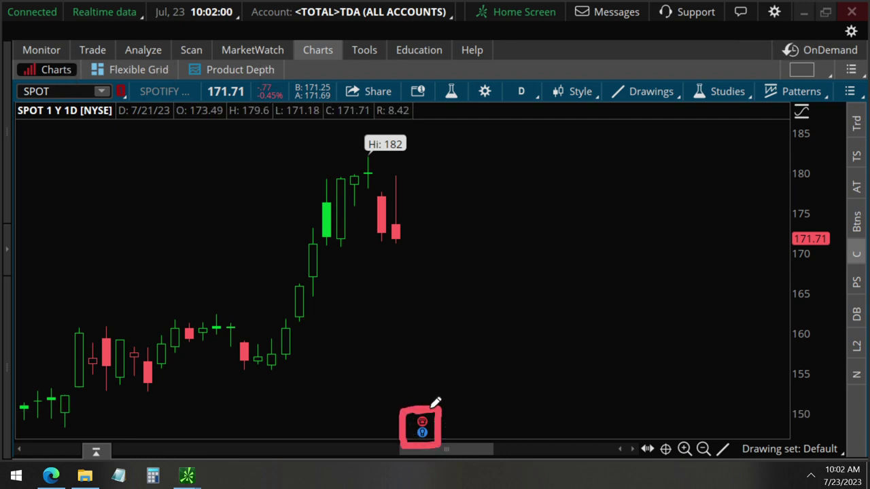
key(e)
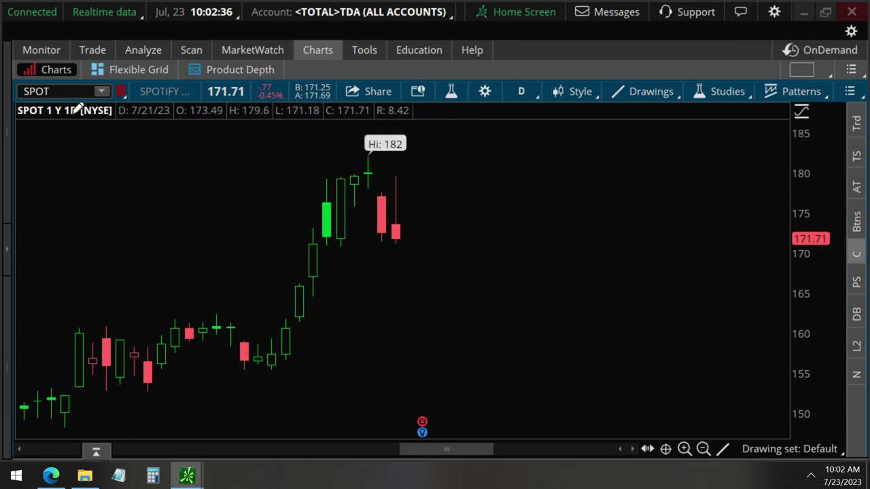
drag(10, 107, 540, 114)
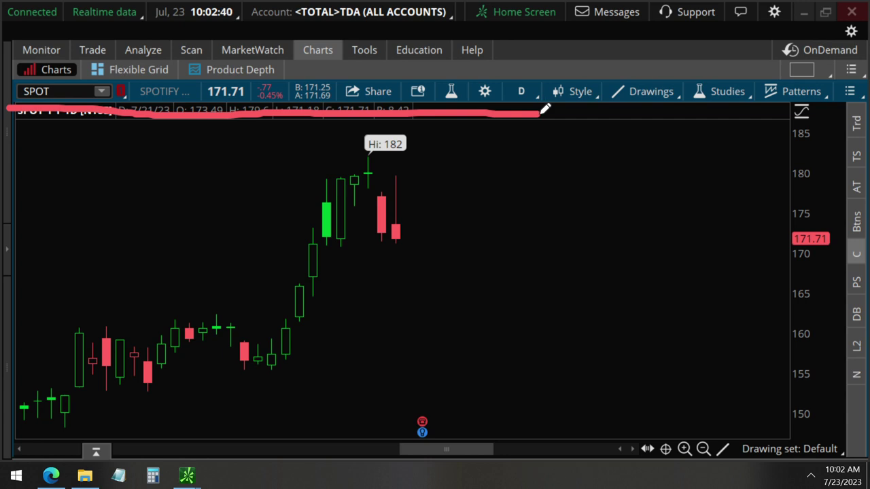